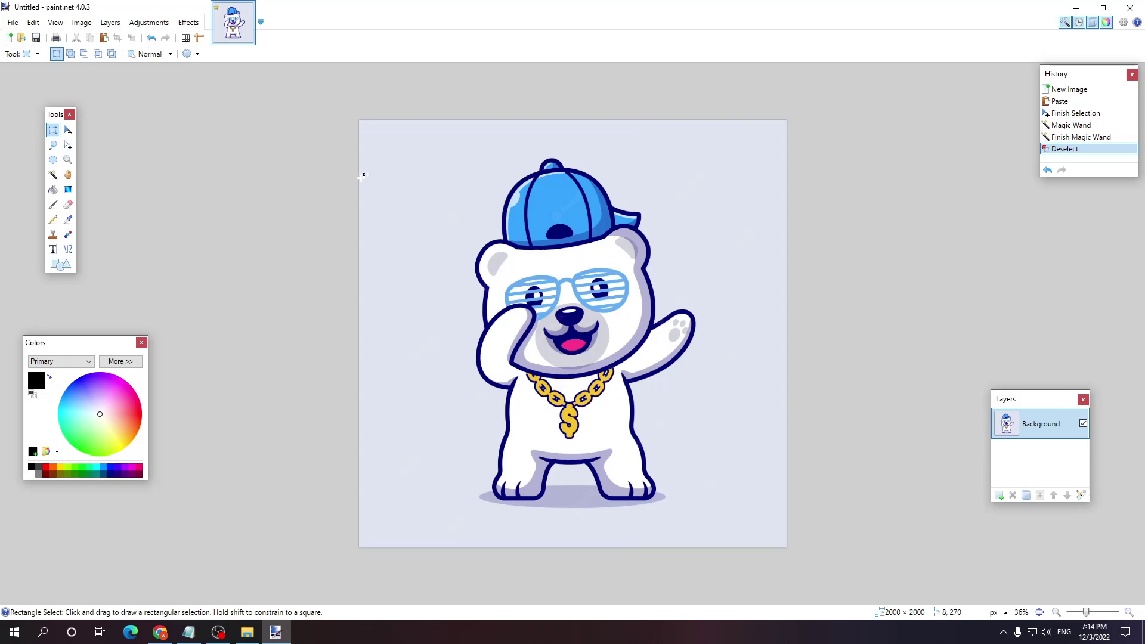
- Magic-wand select the light blue background around the bear and delete it
{"action": "left_click", "coordinate": [53, 174]}
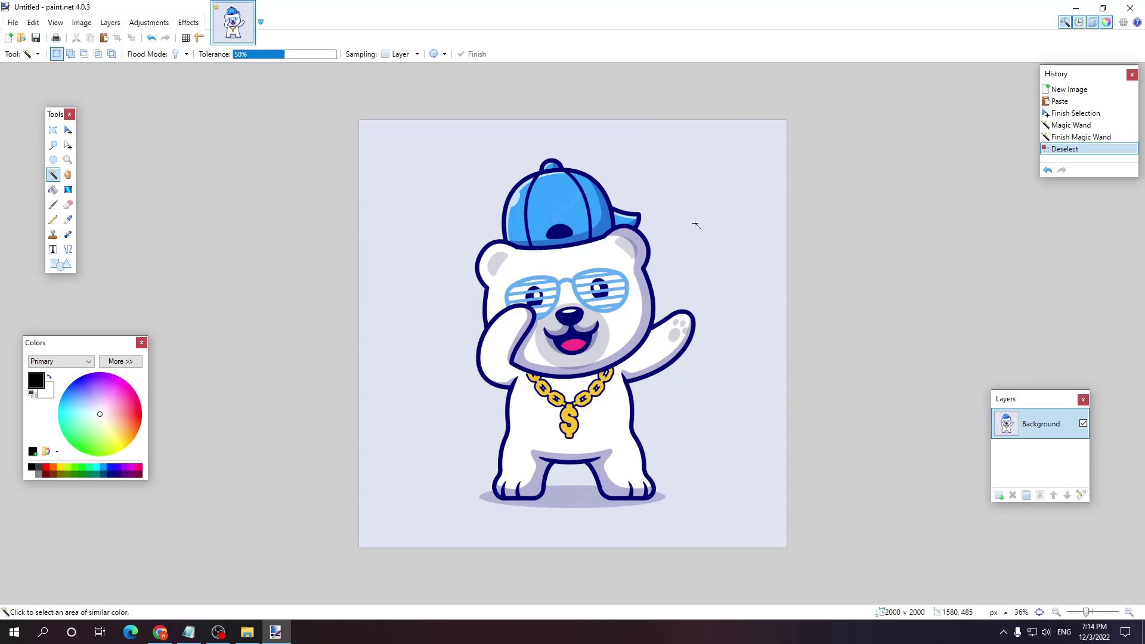
{"action": "left_click", "coordinate": [699, 195]}
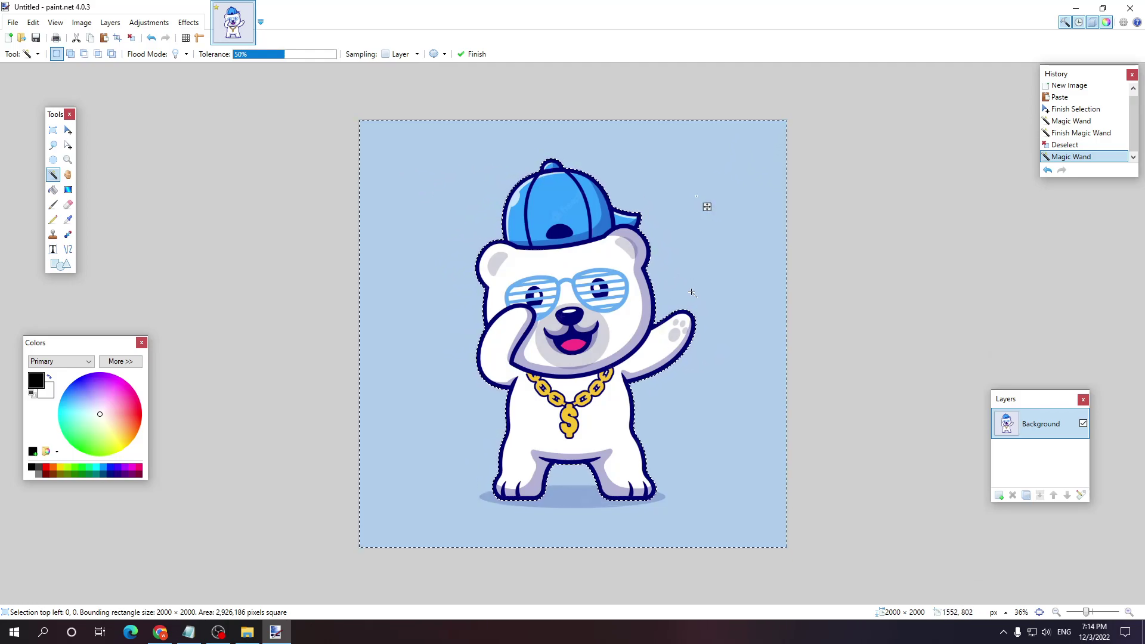
{"action": "key", "text": "Delete"}
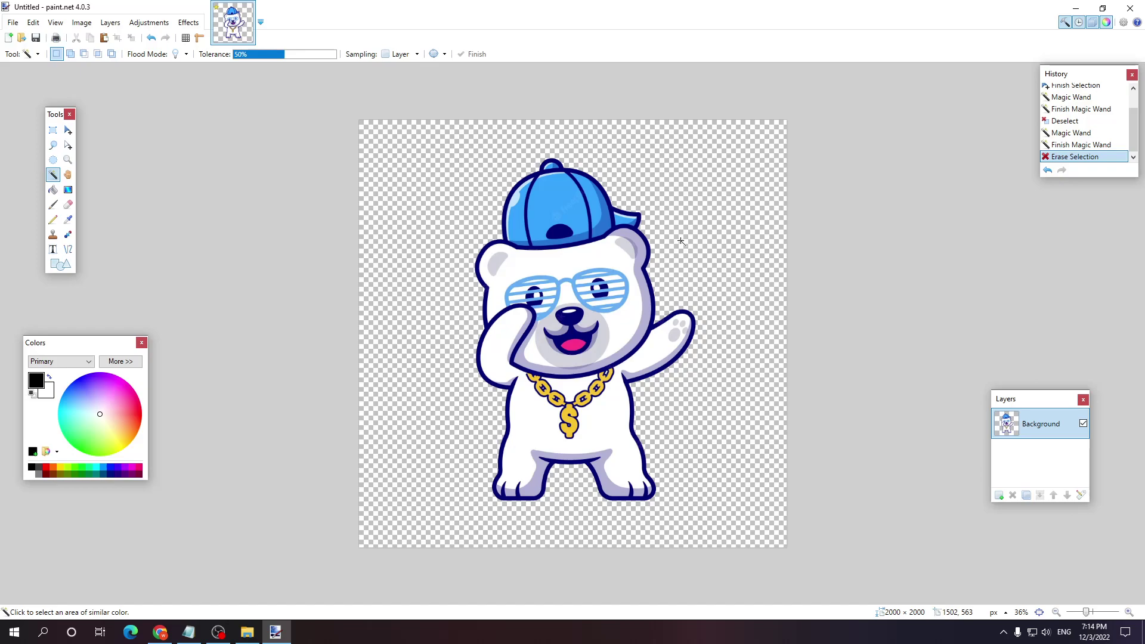
- Undo the background erase to restore the light blue background
{"action": "key", "text": "ctrl+z"}
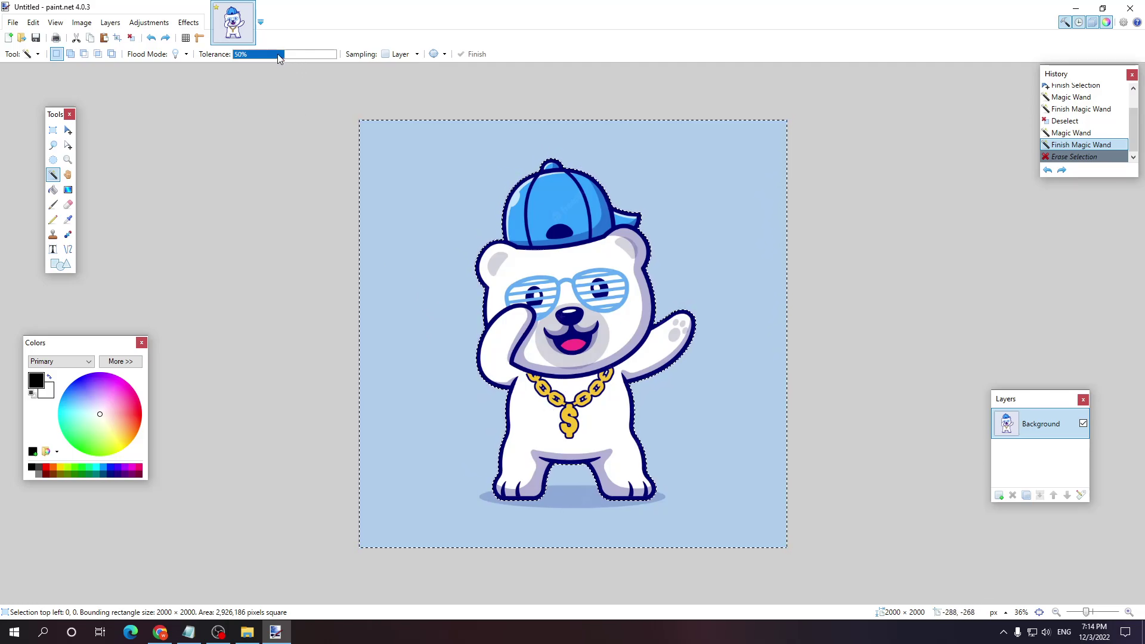
- Set Magic Wand tolerance to 25% and reselect the background, excluding the shadow
{"action": "left_click_drag", "start_coordinate": [283, 54], "coordinate": [259, 54]}
{"action": "left_click", "coordinate": [428, 387]}
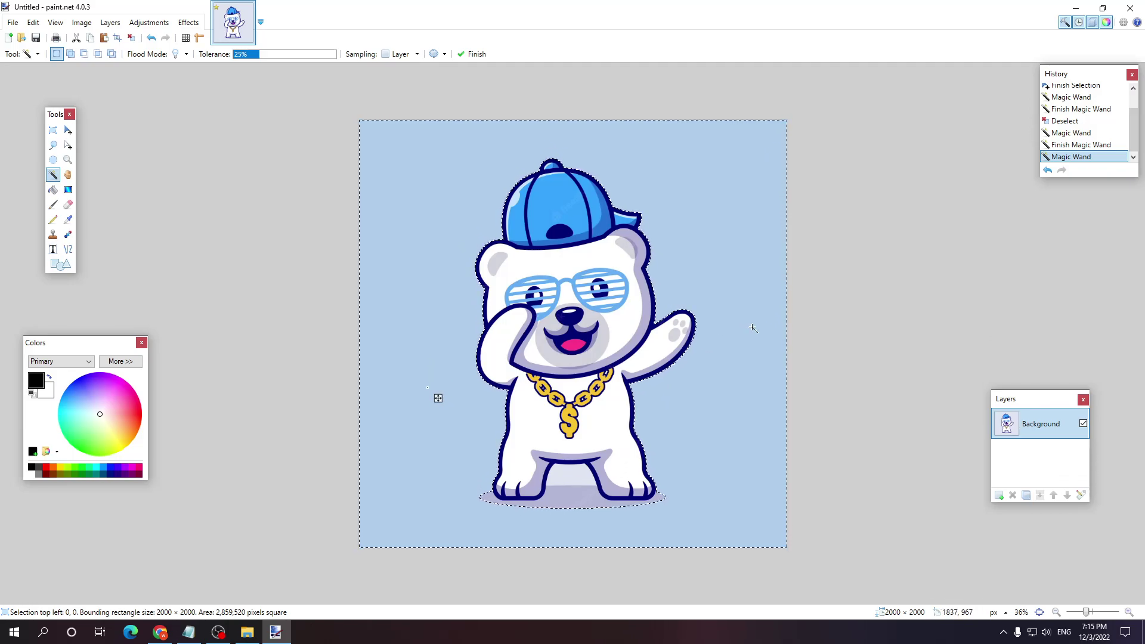
- Delete the selected background, then select and delete the blue patch between the legs
{"action": "key", "text": "Delete"}
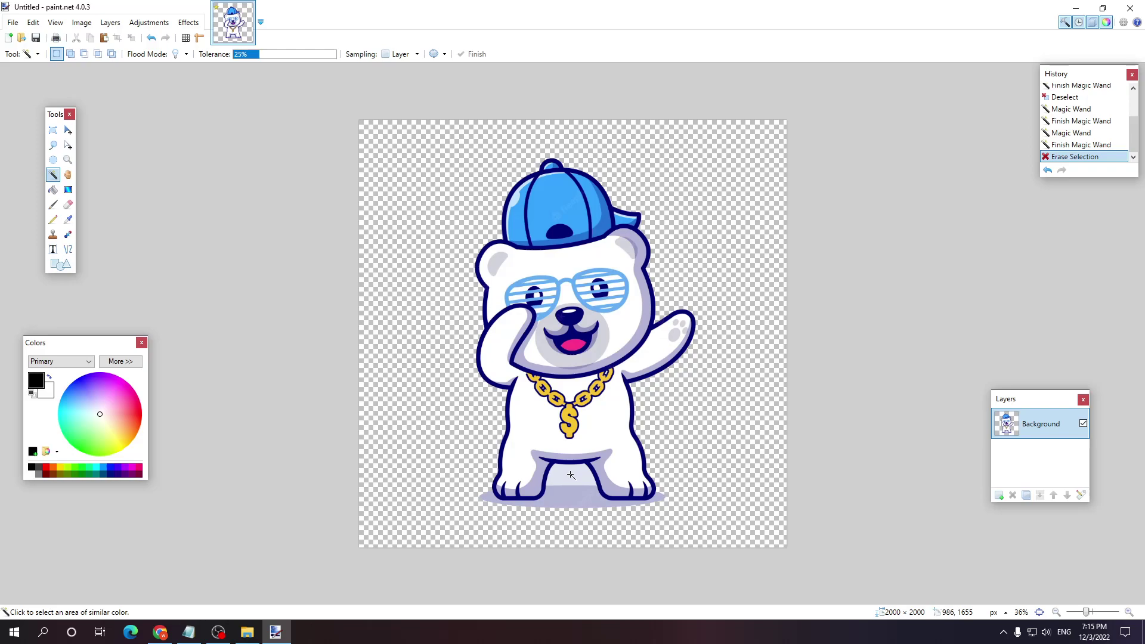
{"action": "left_click", "coordinate": [572, 475]}
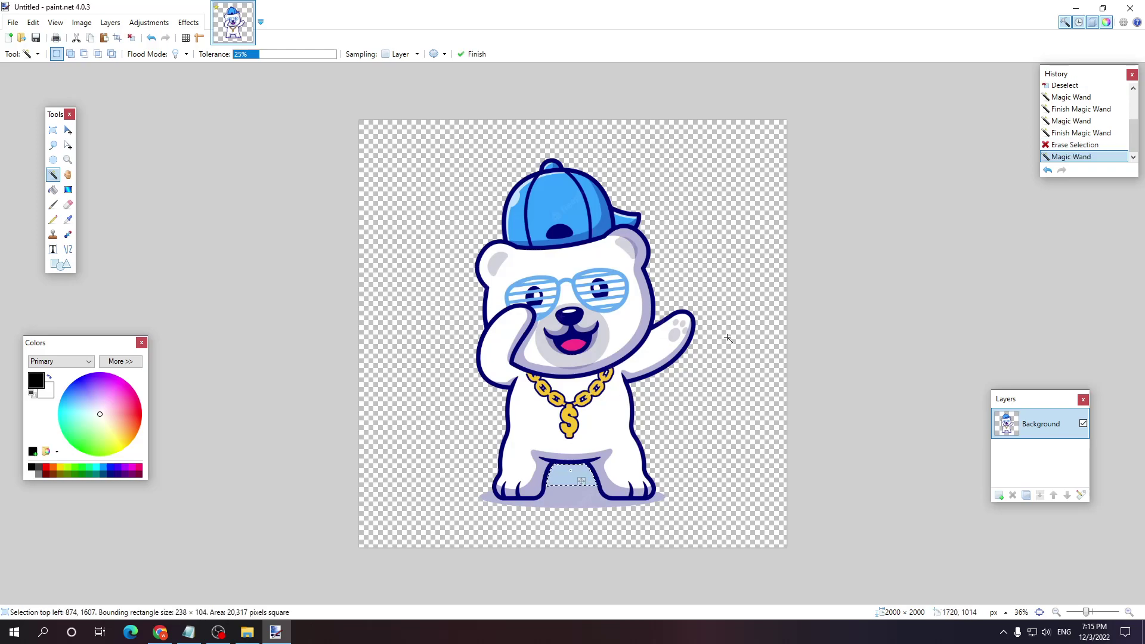
{"action": "key", "text": "Delete"}
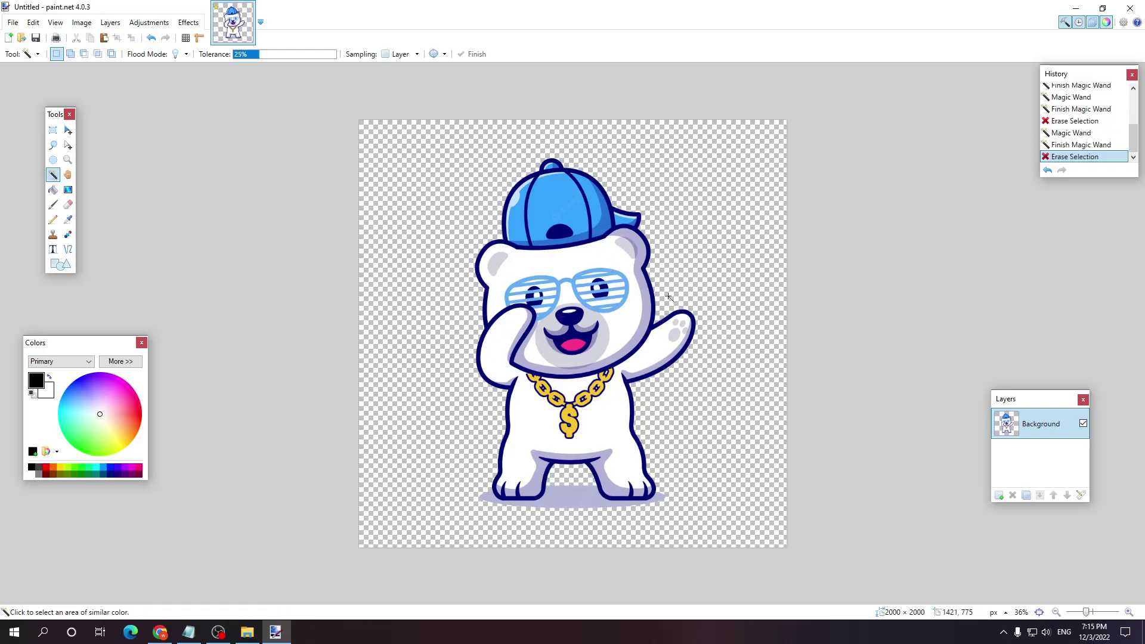